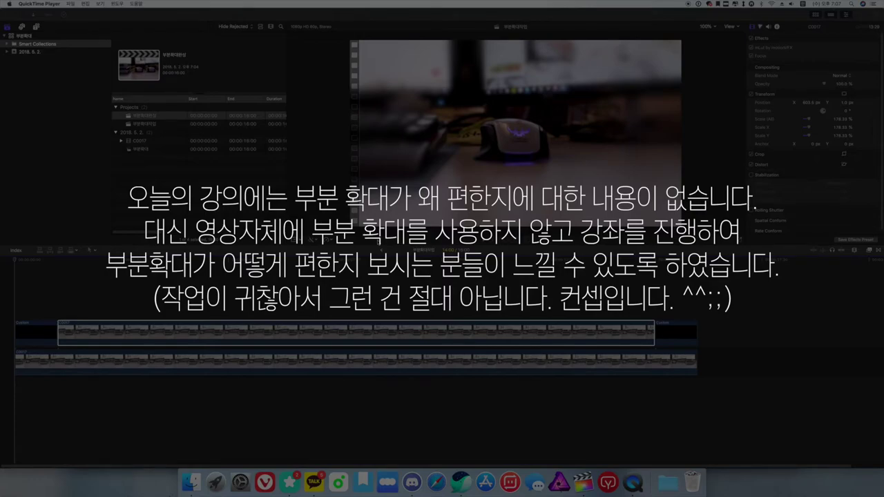
- Delete the two Custom solids and the enlarged C0017 clip stacked above the base C0017 clip
click(14, 261)
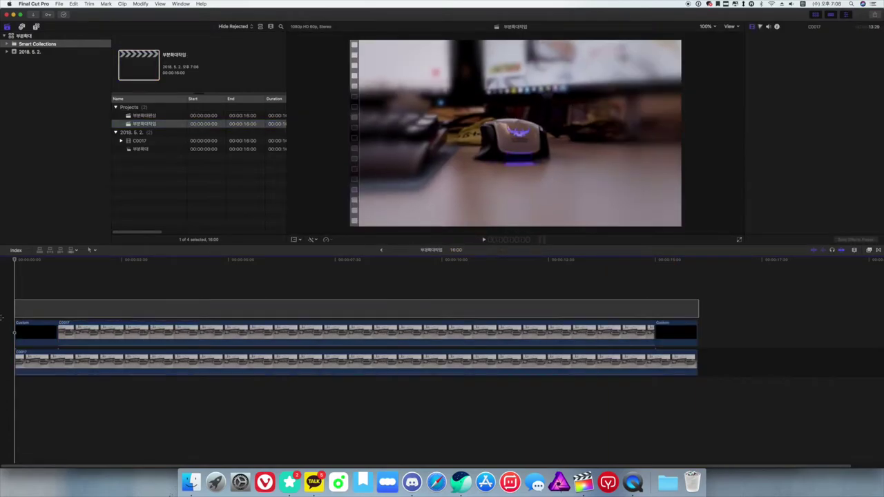
drag(1, 318, 4, 321)
key(Delete)
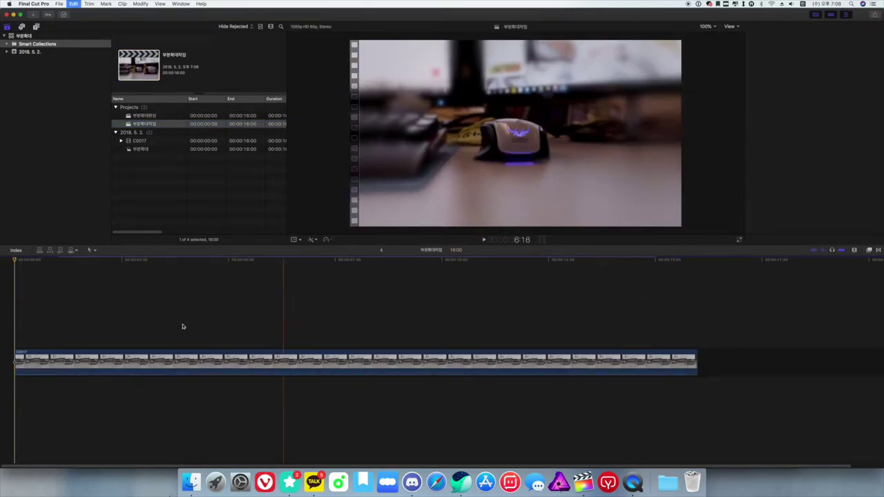
- Duplicate the base C0017 clip as a connected clip directly above it, starting at the beginning of the timeline
click(364, 370)
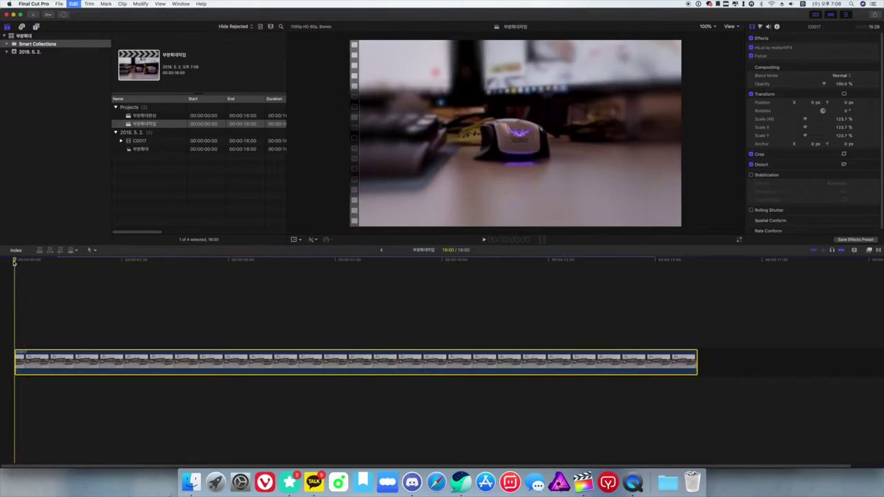
key(super+v)
drag(739, 368, 79, 355)
- Crop the upper C0017 clip to a small rectangle around the mouse on the desk
click(297, 240)
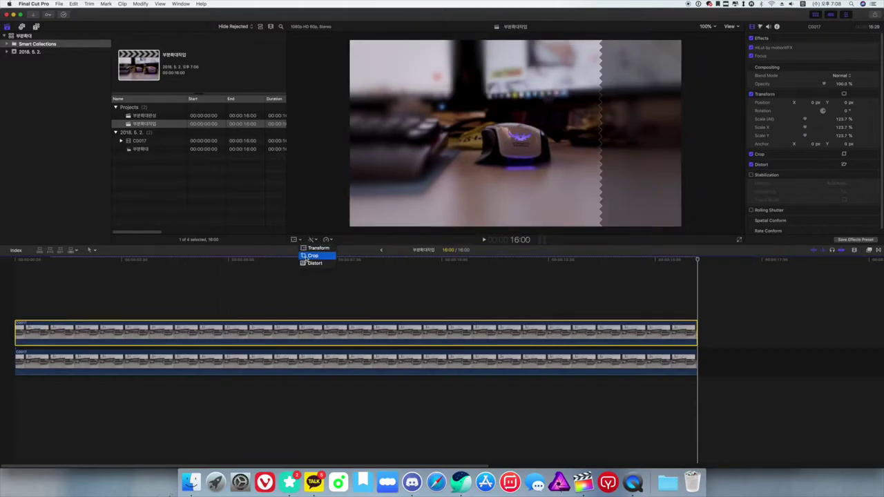
click(315, 256)
click(329, 290)
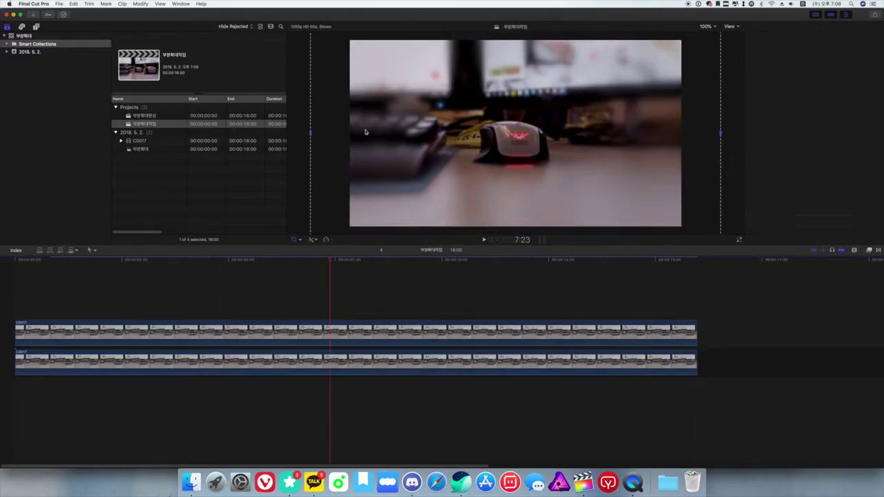
drag(413, 77, 431, 89)
drag(500, 130, 493, 124)
drag(618, 190, 538, 149)
click(731, 38)
- Transform the cropped clip to about 185% scale beside the original mouse, and set the viewer zoom to 100%
click(299, 240)
click(312, 249)
drag(536, 136, 597, 119)
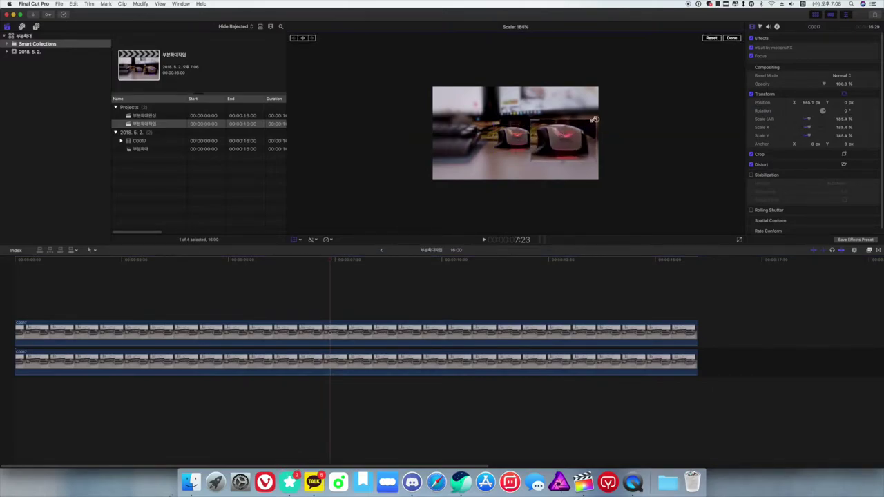
click(736, 38)
click(708, 26)
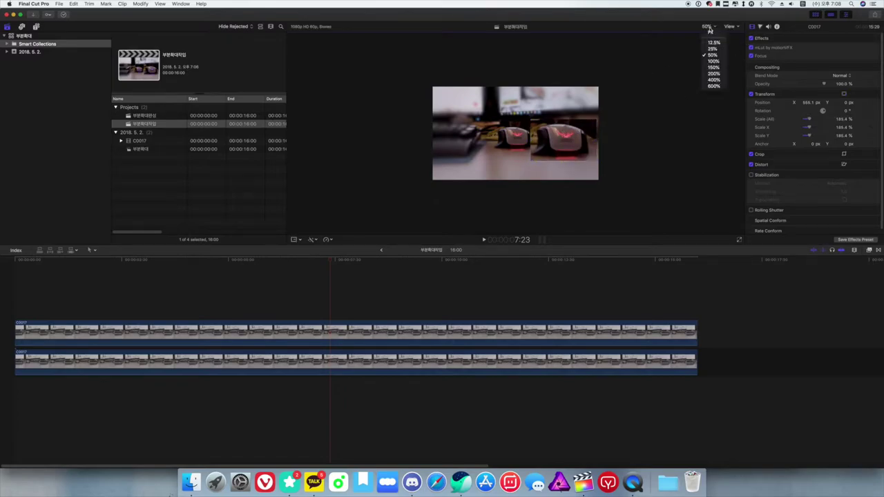
click(708, 41)
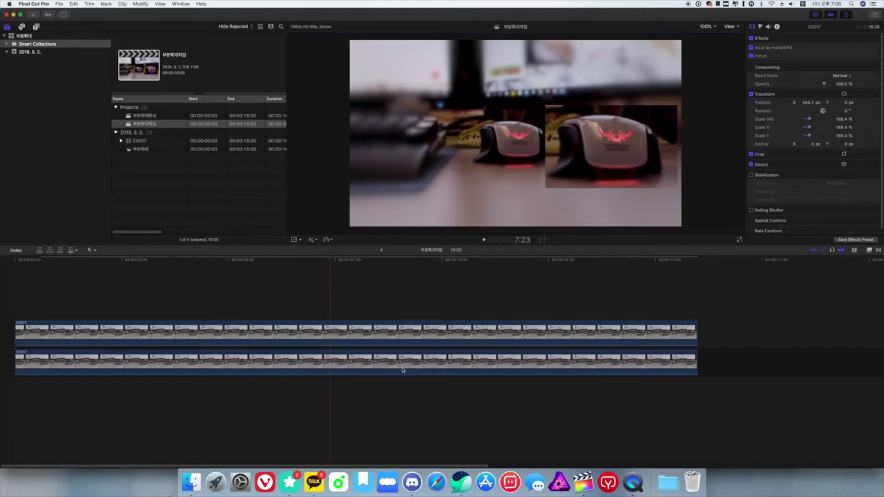
- Nudge the enlarged inset slightly up and to the right, to about X 583 px and Y 65 px
click(409, 342)
click(298, 241)
click(297, 241)
click(295, 240)
drag(614, 134, 616, 122)
click(732, 38)
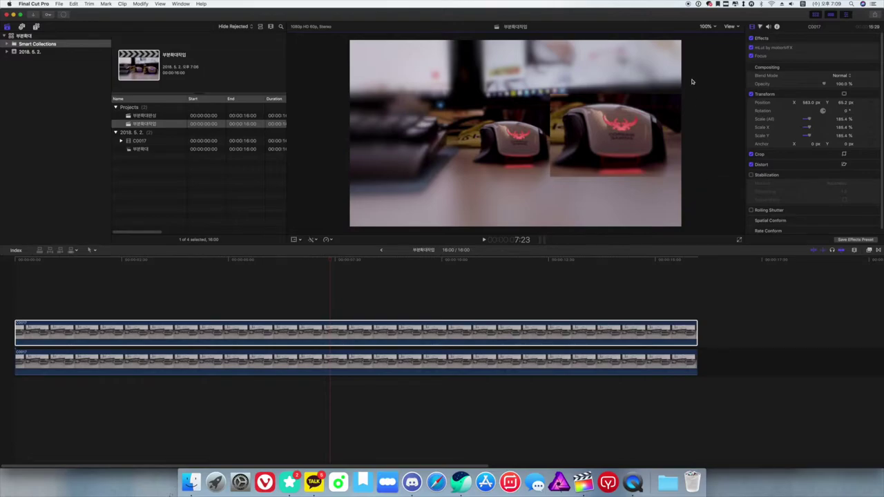
- Add a Pastel solid generator between the two C0017 clips, extended to the full 16:00 duration
click(36, 27)
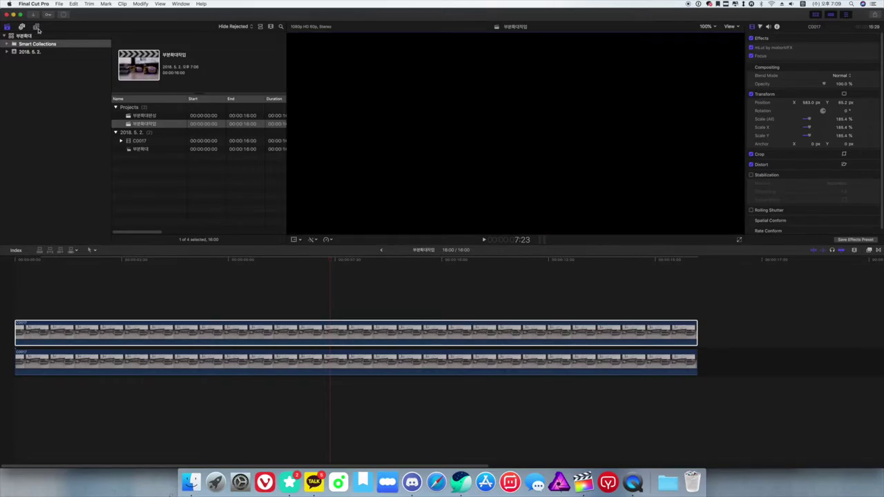
drag(245, 59, 15, 299)
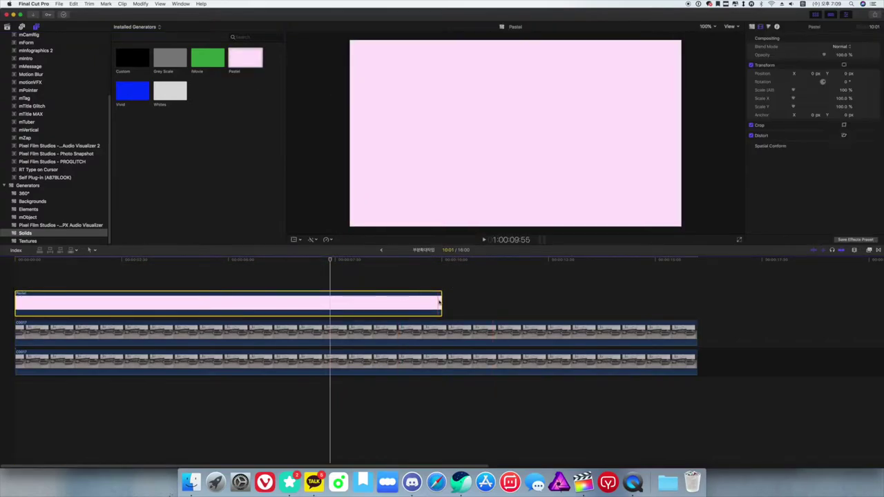
drag(442, 298, 695, 297)
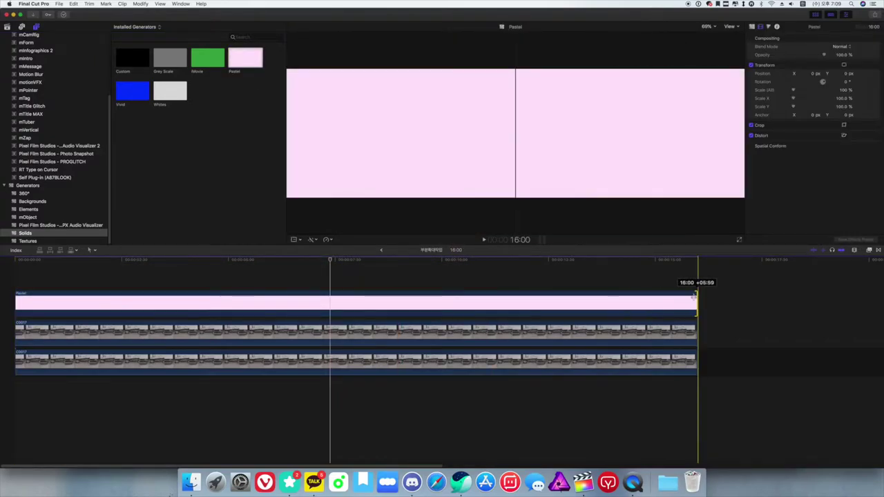
click(154, 306)
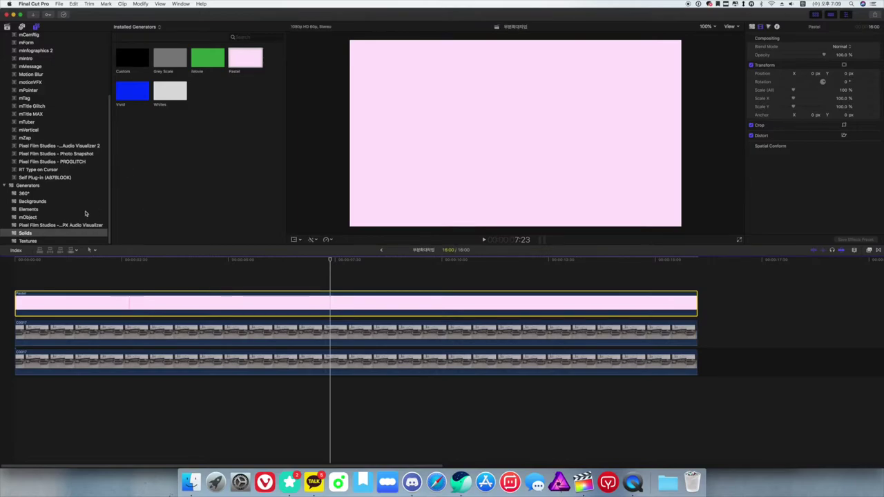
mouse_move(128, 306)
mouse_down()
mouse_move(126, 338)
mouse_move(138, 317)
mouse_up()
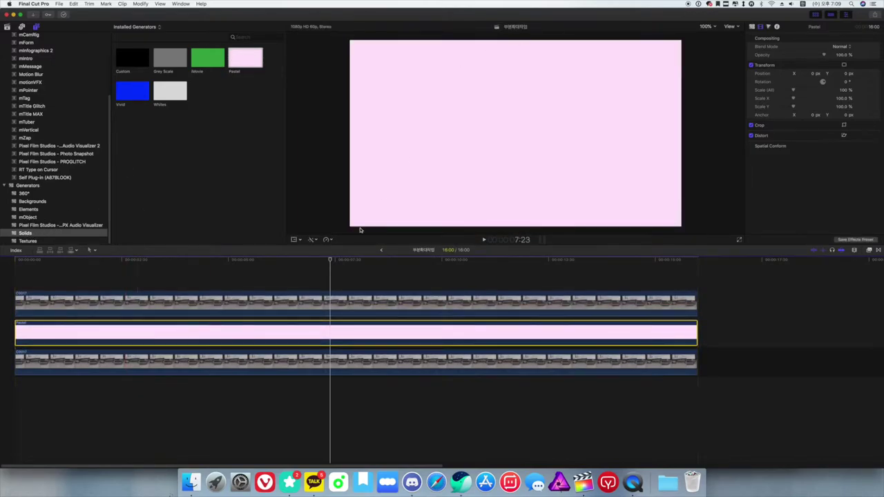
- Scale the Pastel solid to about 47% and position it at about X 634, Y -14 px as a border behind the inset
click(294, 238)
drag(350, 40, 438, 89)
drag(515, 133, 626, 136)
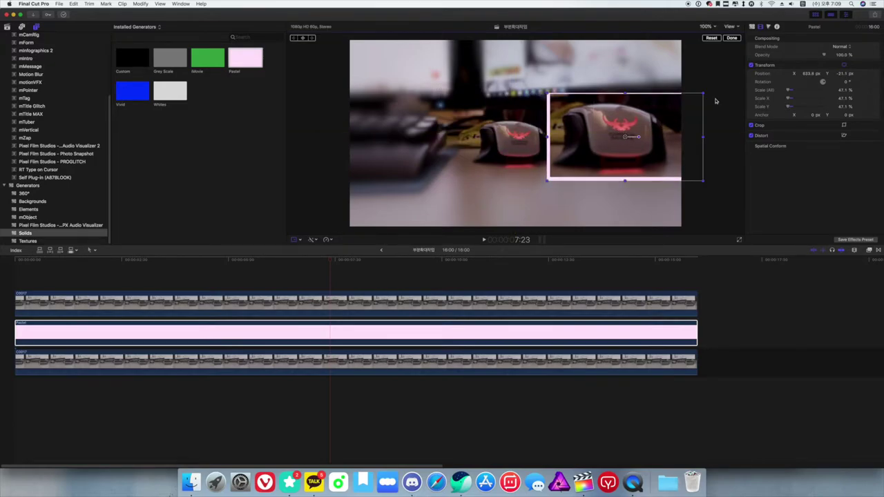
drag(841, 75, 848, 73)
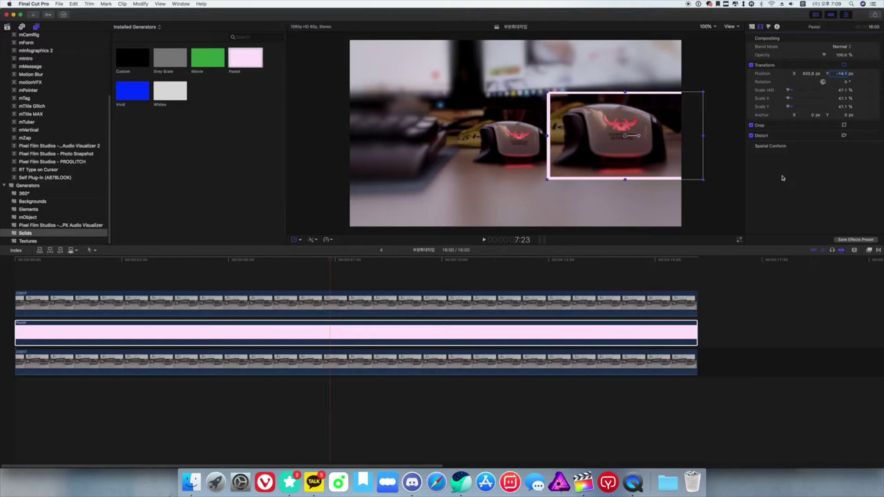
- Combine the enlarged inset clip and the Pastel solid into a compound clip with the default name, and finish transforming
click(337, 315)
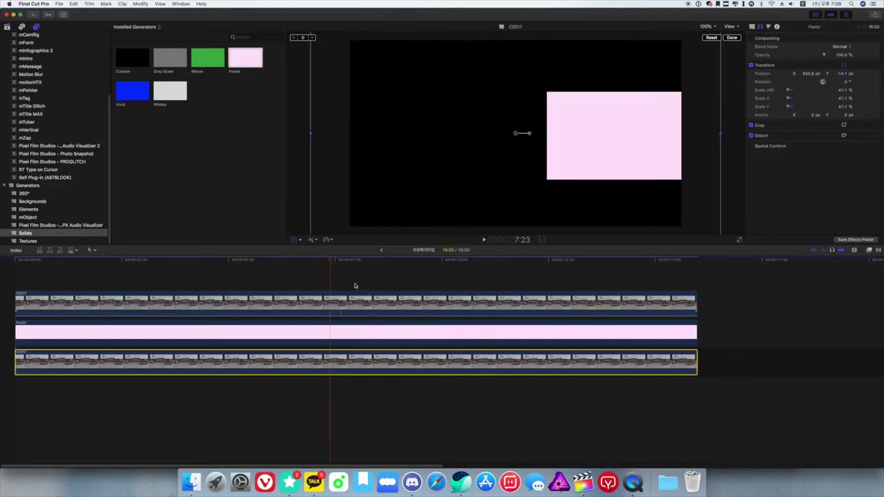
click(293, 302)
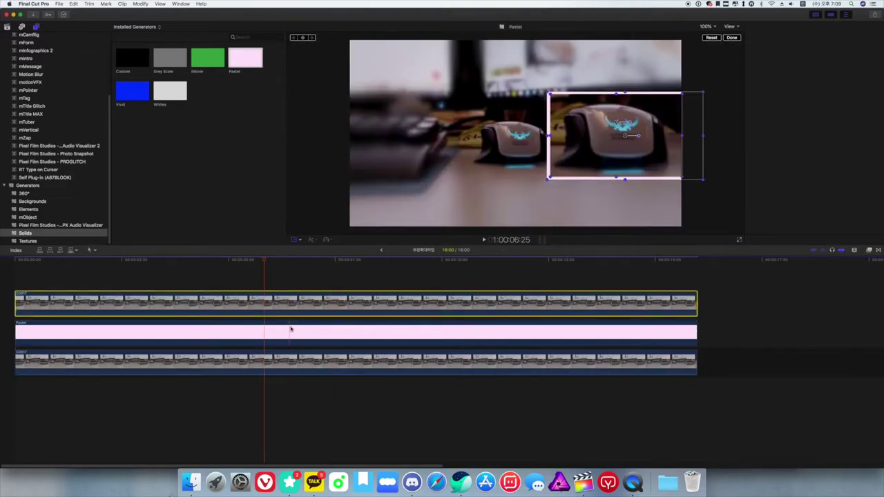
super+click(294, 325)
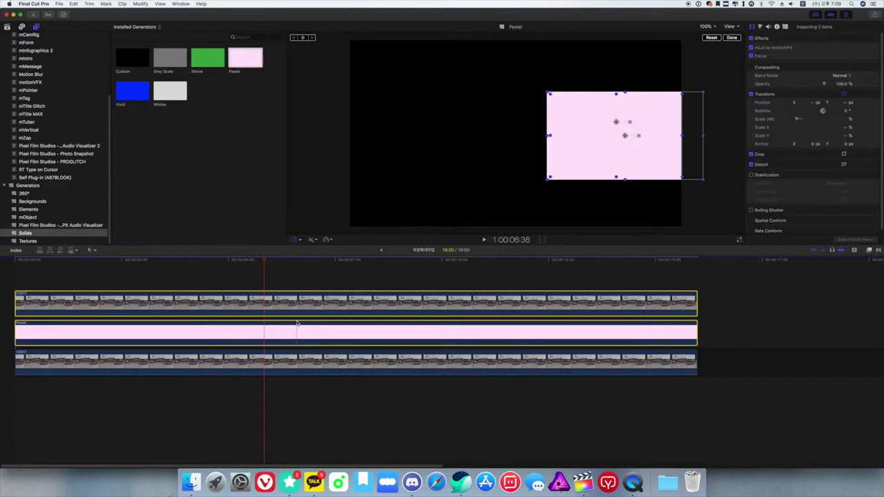
key(alt+g)
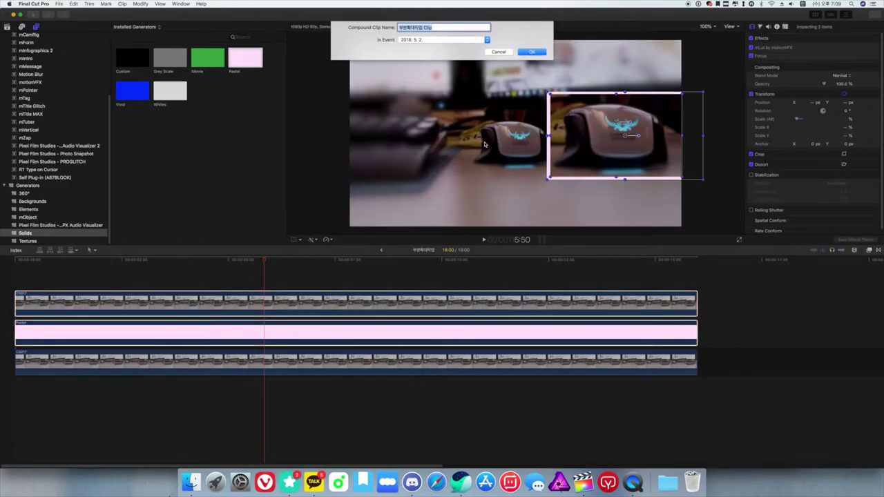
key(Return)
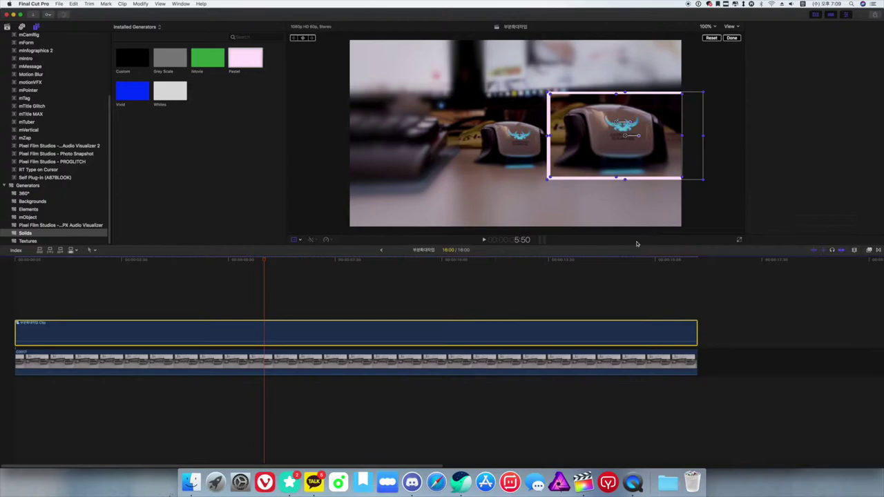
click(531, 276)
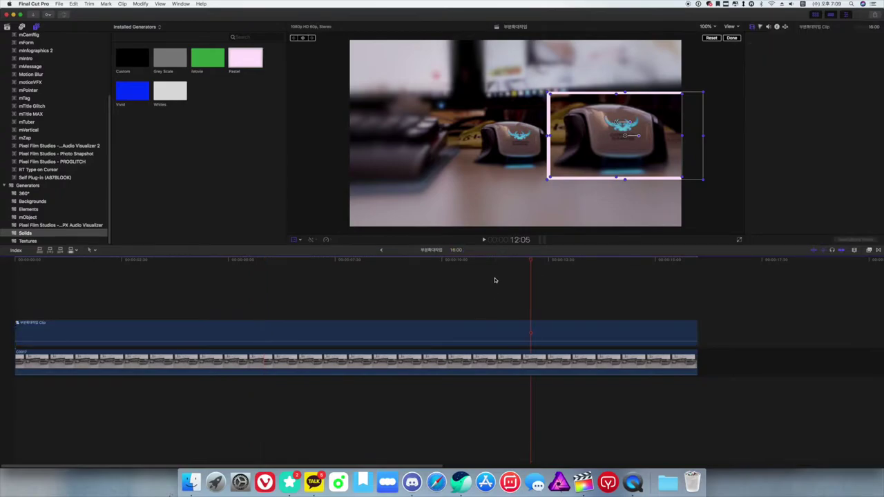
click(558, 311)
click(732, 38)
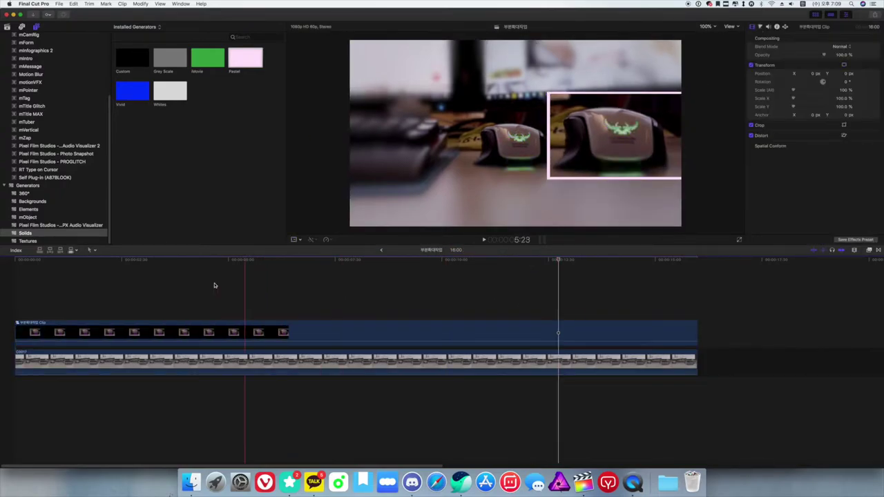
- Add a black Custom solid above the compound clip at the timeline start, with a duration of 1:00
click(15, 280)
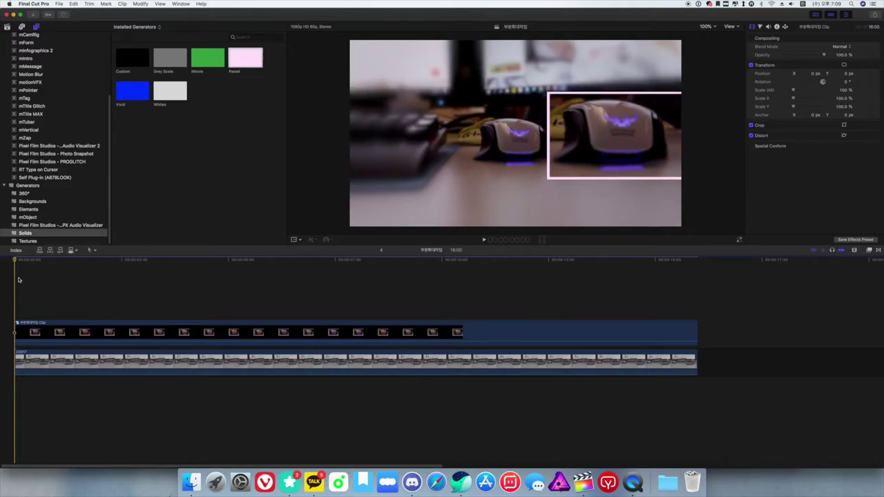
drag(39, 260, 73, 283)
click(15, 279)
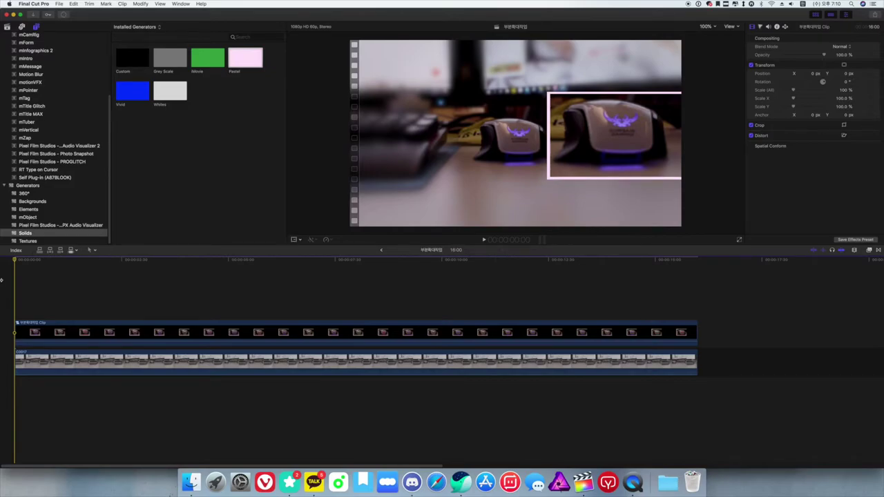
click(127, 64)
drag(126, 64, 24, 302)
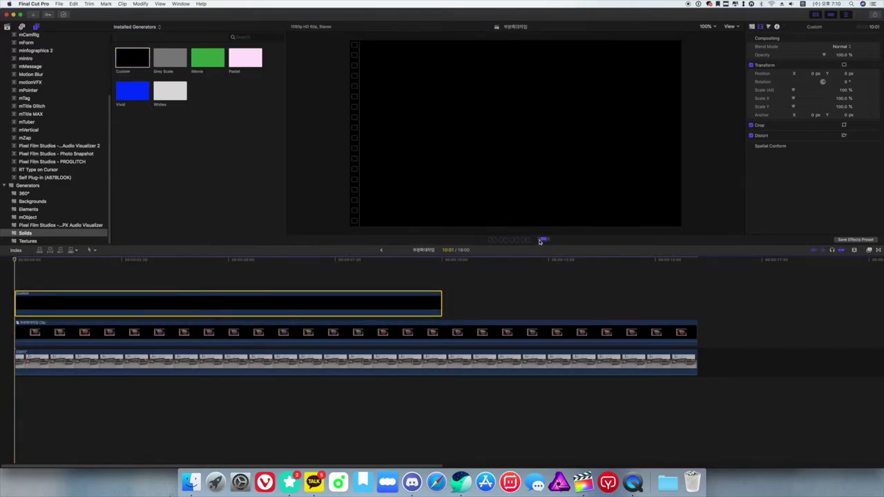
key(Return)
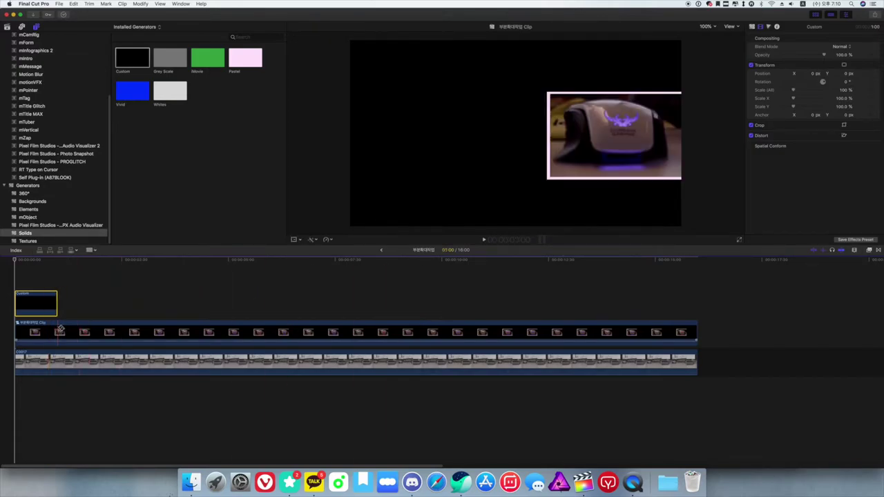
- Split the compound clip where the one-second Custom solid ends, and move the solid to align with the timeline's end
click(58, 329)
key(a)
click(42, 304)
drag(39, 304, 680, 306)
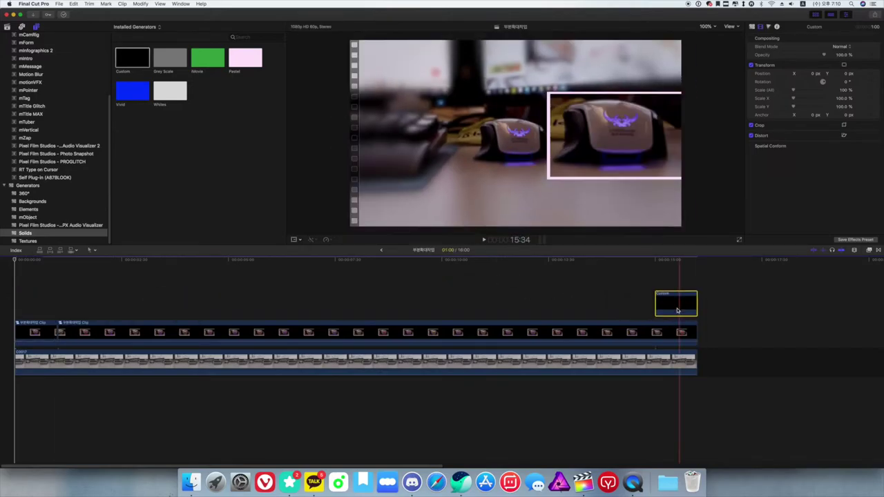
- Split the compound clip at the moved solid's start, and delete its first and last one-second pieces
key(b)
click(656, 333)
key(a)
click(670, 334)
key(Delete)
click(28, 335)
key(Delete)
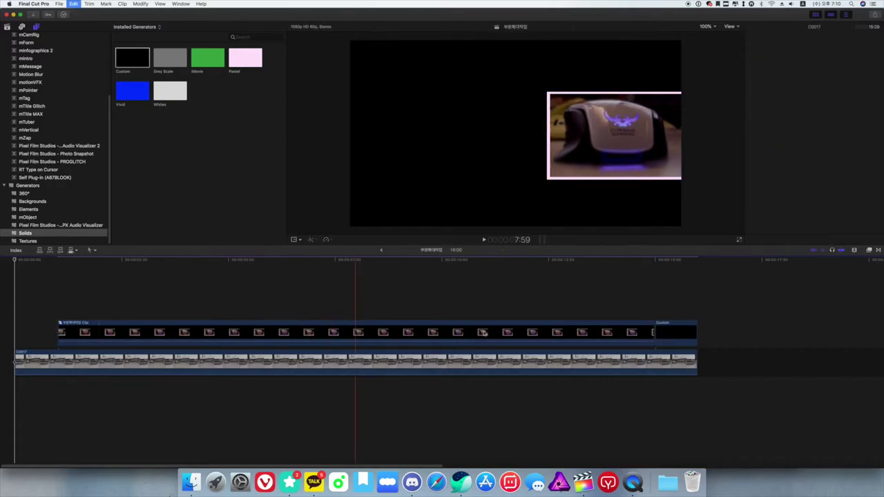
- Copy the Custom solid from the end of the timeline to the beginning, before the compound clip
click(660, 330)
key(super+4)
click(13, 262)
key(super+v)
- Set the opacity of both the opening and closing Custom solids to 0%
click(29, 282)
click(41, 331)
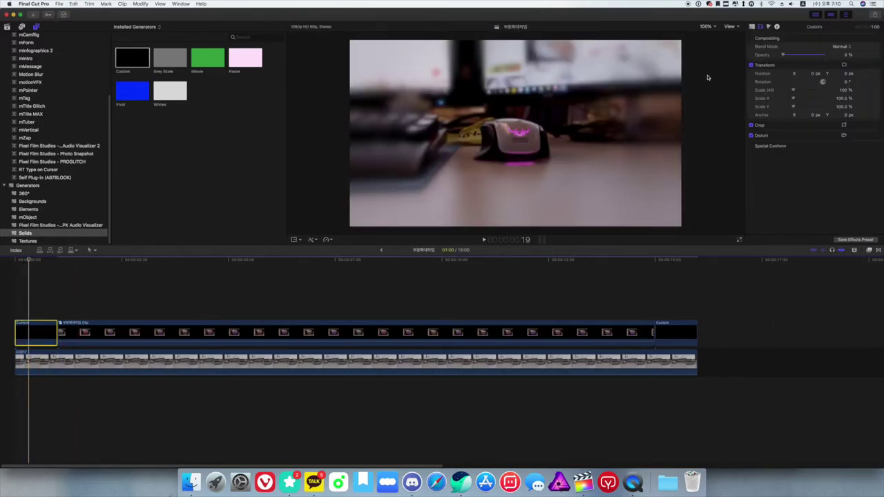
click(666, 332)
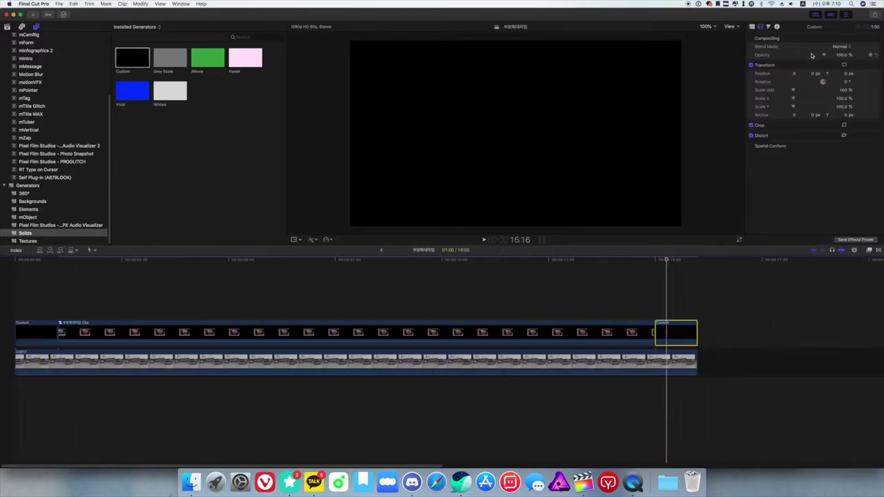
drag(823, 55, 782, 55)
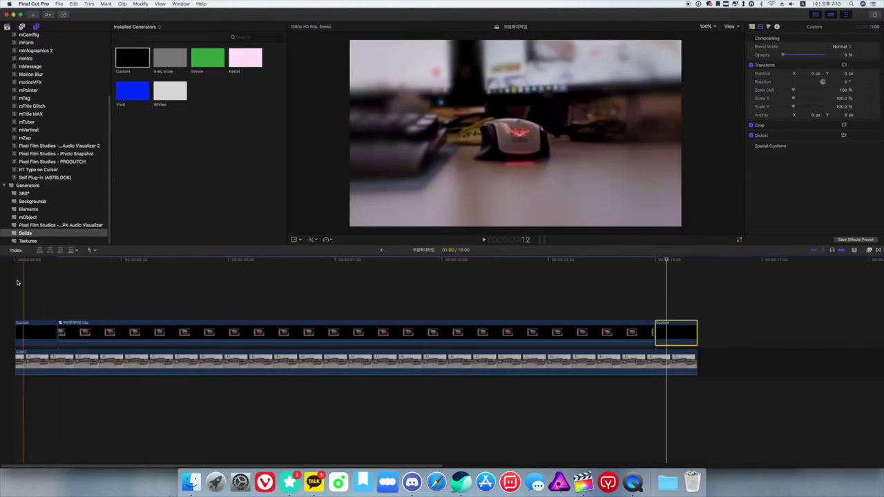
- Combine both Custom solids and the inset compound clip into a new compound clip with the default name, and open it
drag(27, 301, 691, 339)
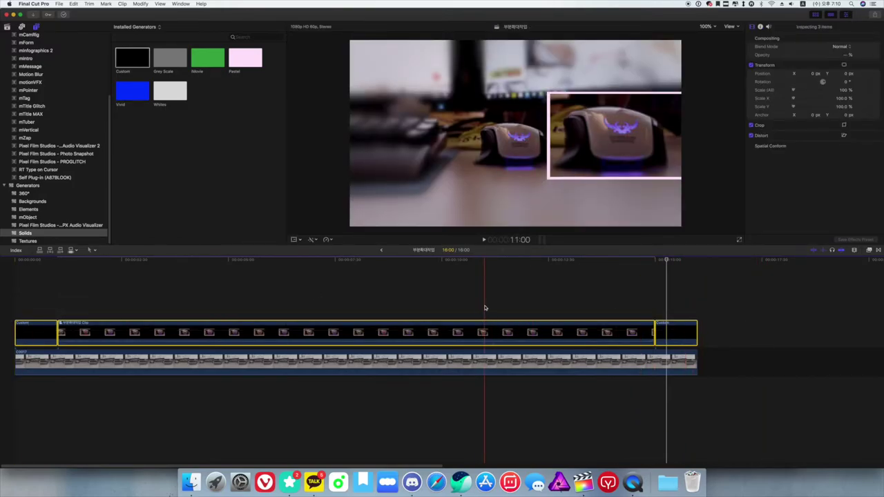
key(alt+g)
key(Return)
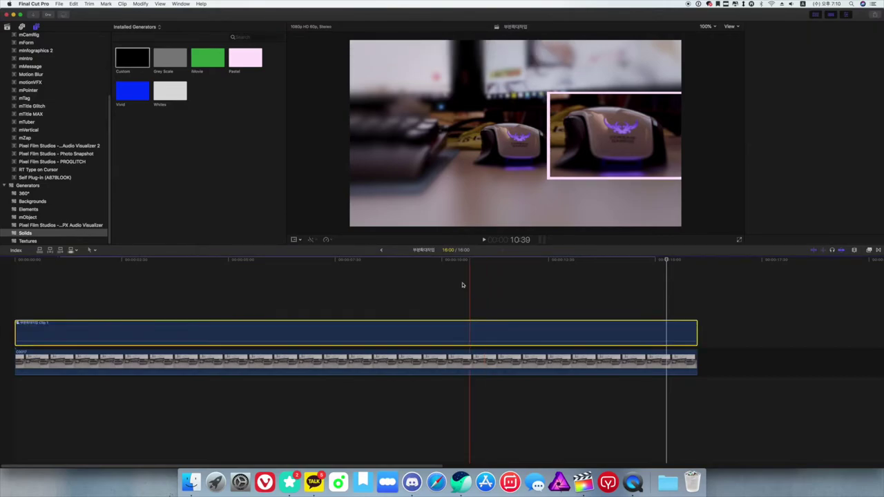
double_click(454, 330)
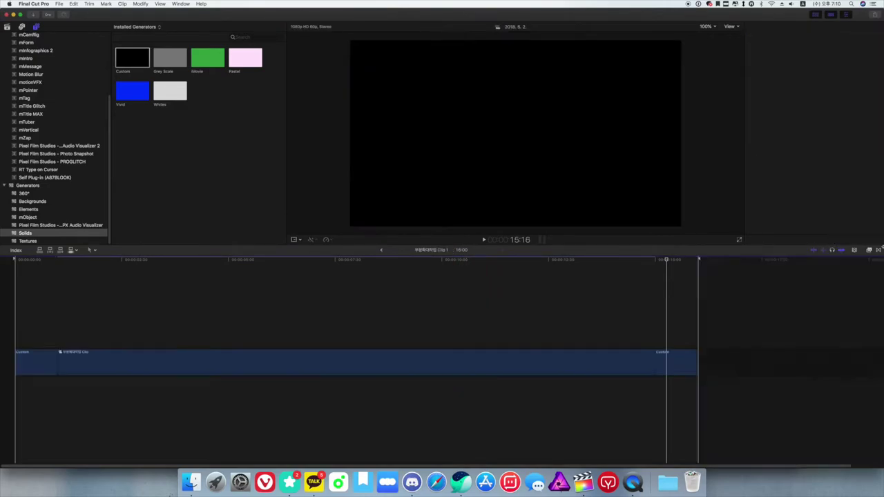
- Apply the TV Glitch Zoom In Flicker transition at both joins between the inset compound clip and the opening and closing Custom solids
click(869, 250)
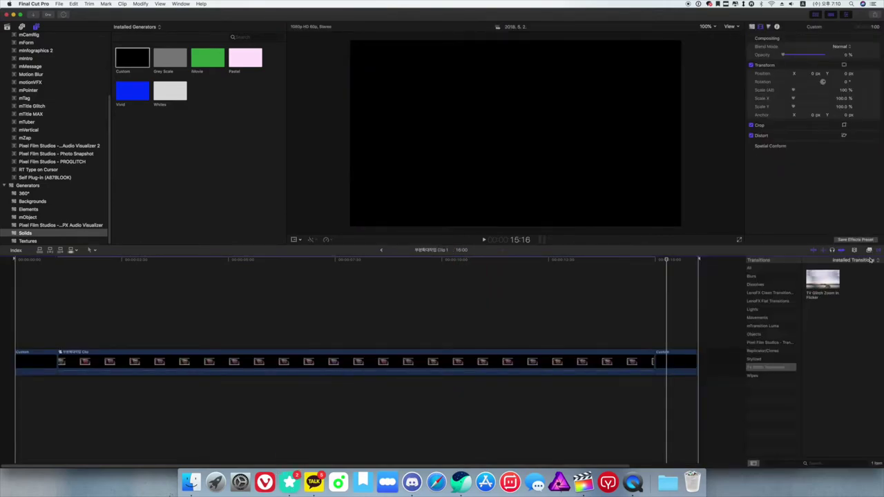
click(784, 351)
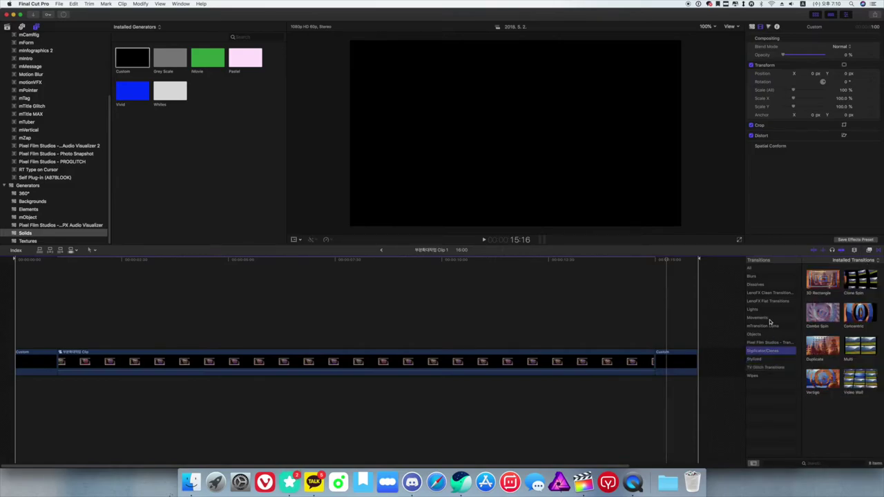
click(768, 318)
click(760, 376)
click(769, 343)
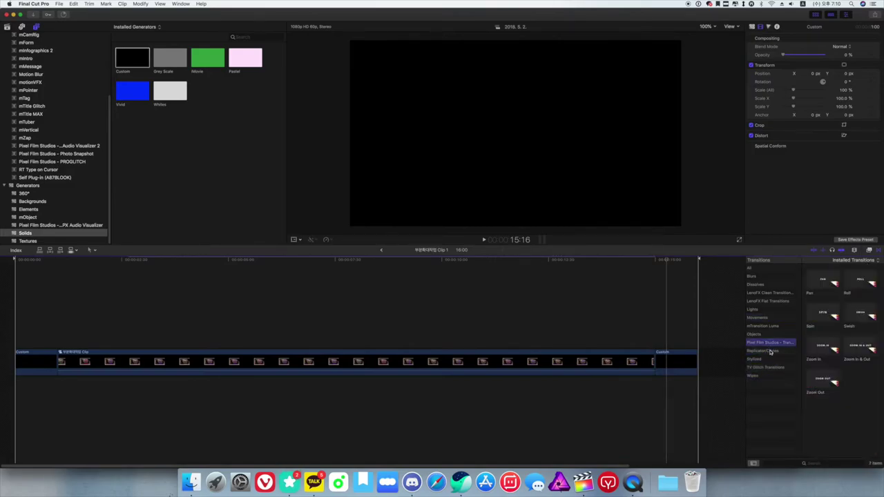
click(766, 367)
drag(822, 280, 67, 365)
drag(821, 286, 662, 363)
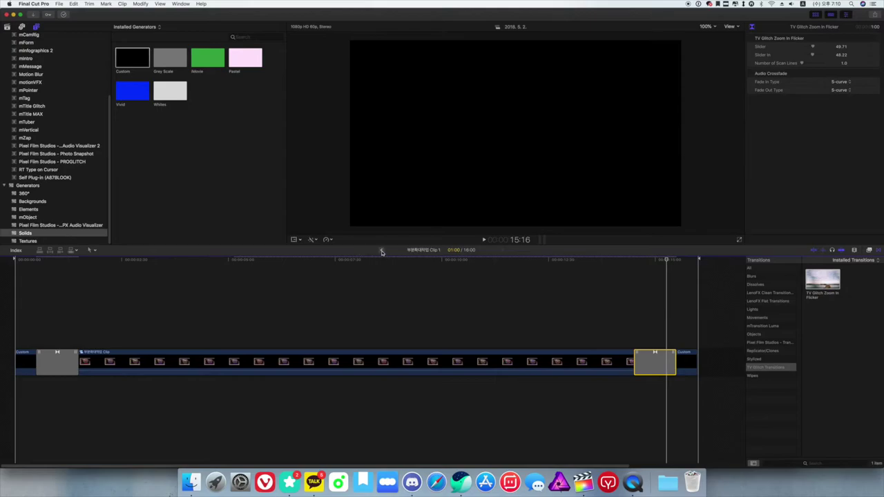
- Return to the parent timeline and play it from the start to review the glitch transition over the C0017 footage
click(382, 250)
click(15, 274)
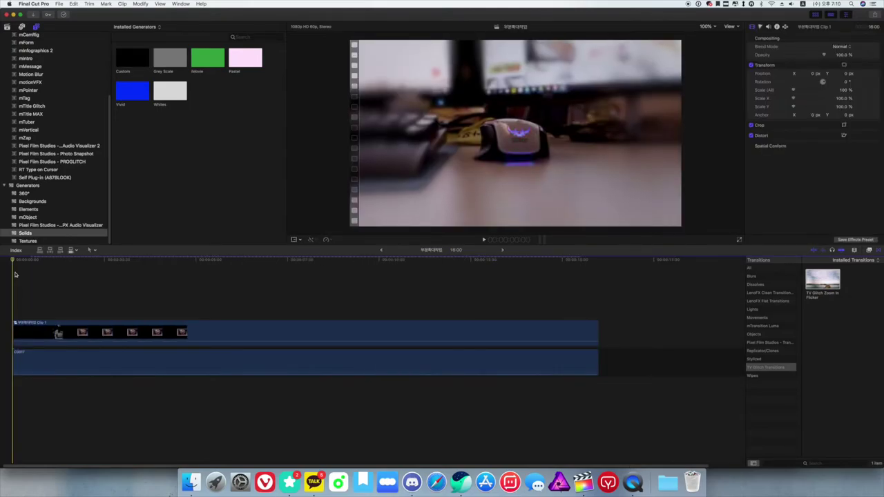
key(space)
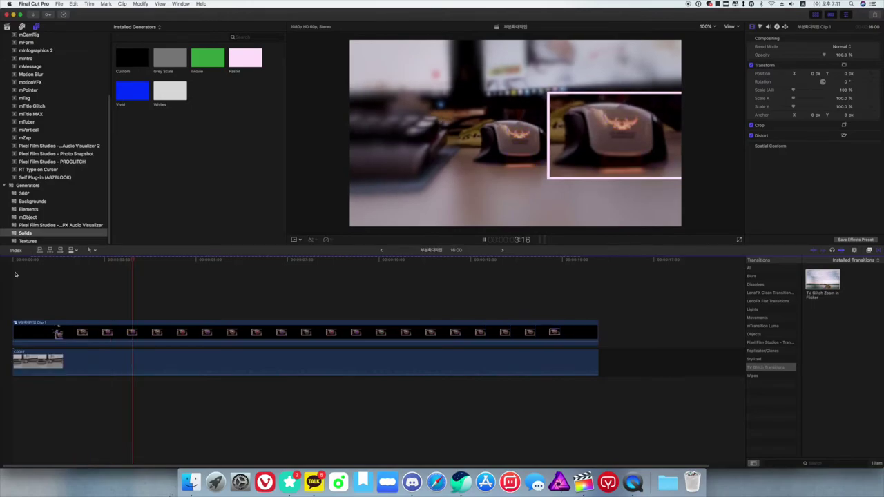
key(space)
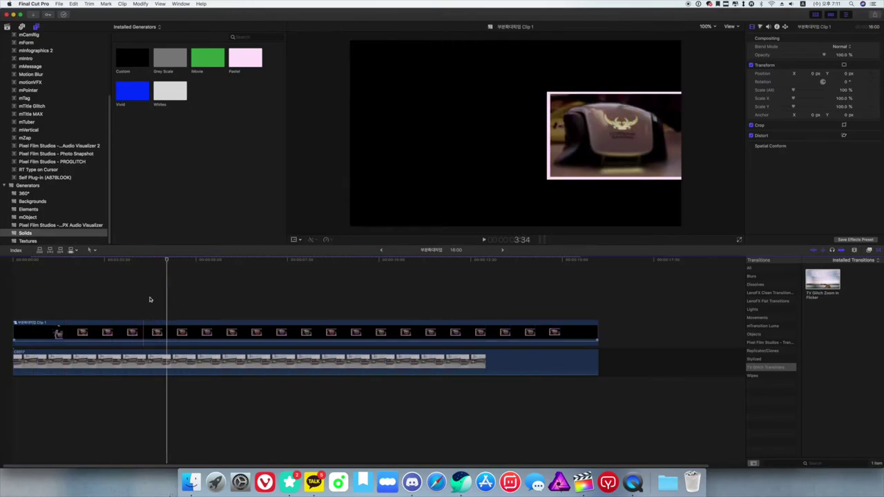
key(space)
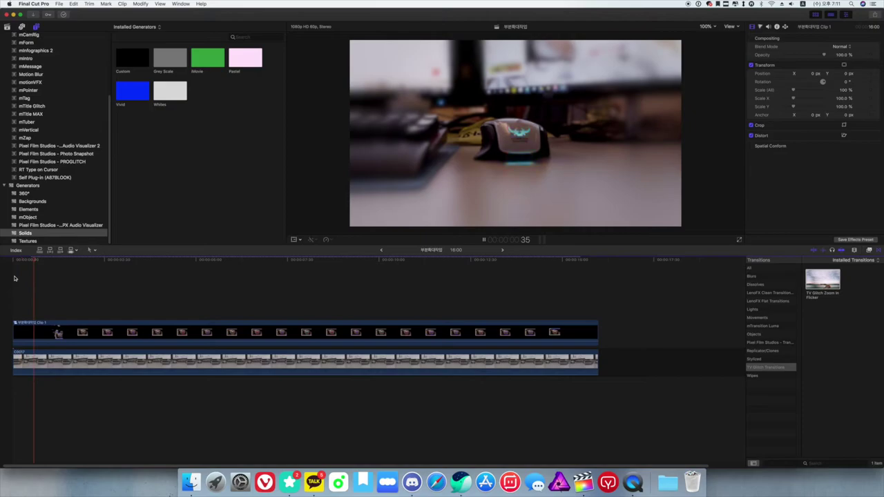
key(space)
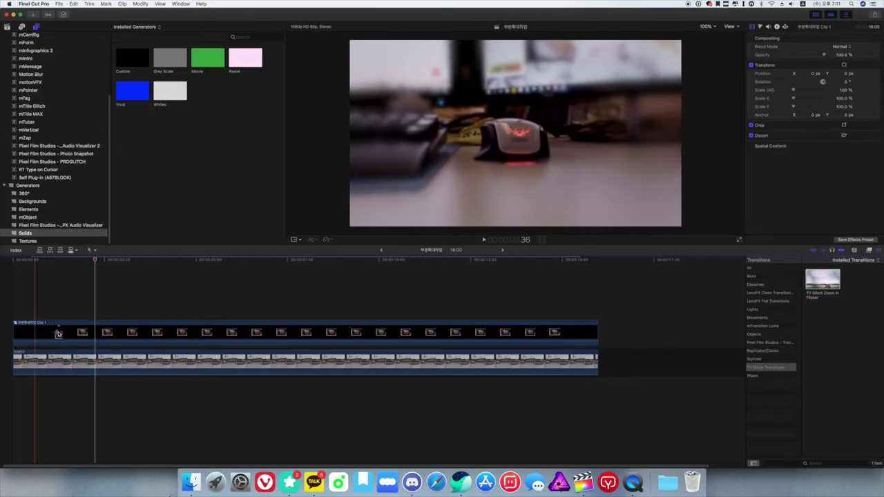
key(space)
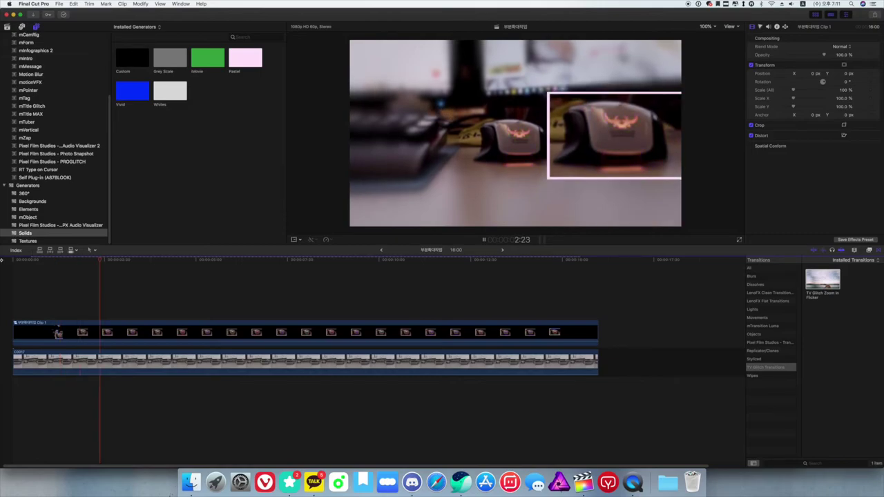
key(space)
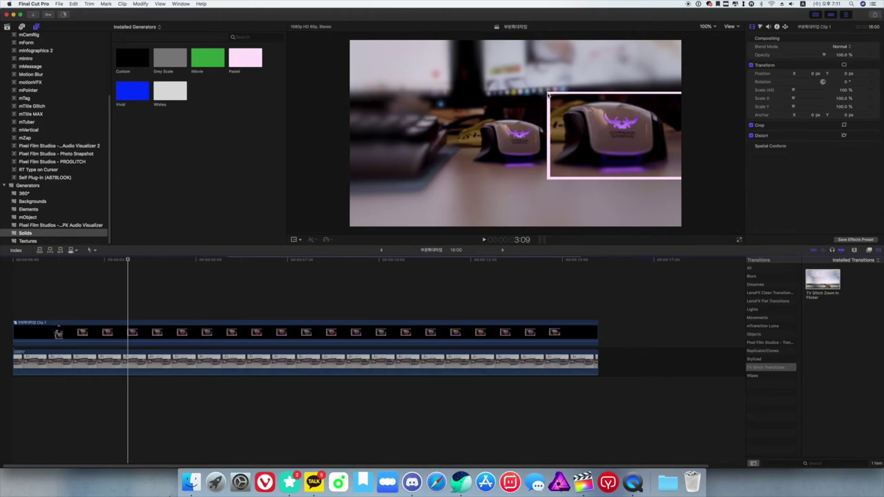
- Select the compound clip above C0017 and replay the opening seconds to check how the bordered mouse enlargement enters
click(14, 260)
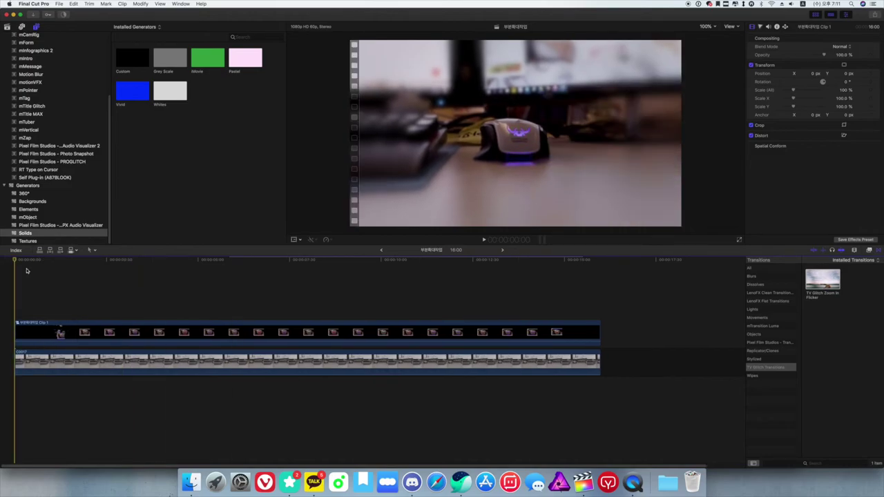
click(396, 325)
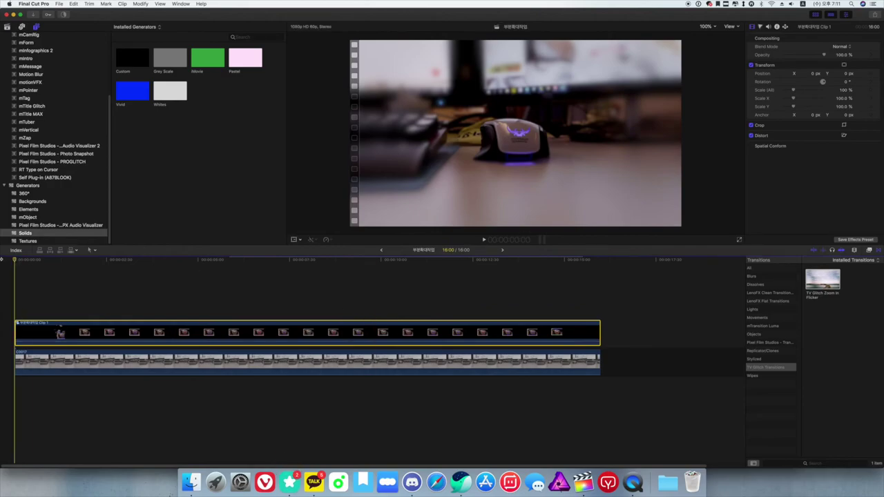
key(space)
key(space)
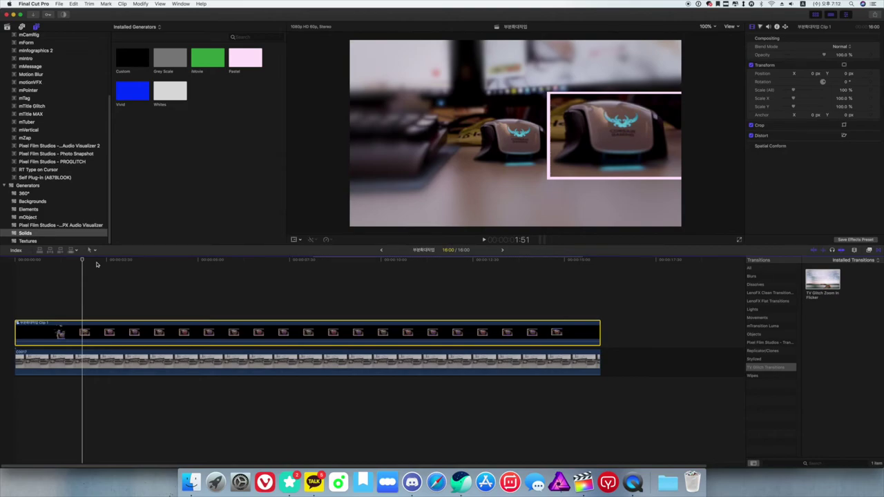
key(space)
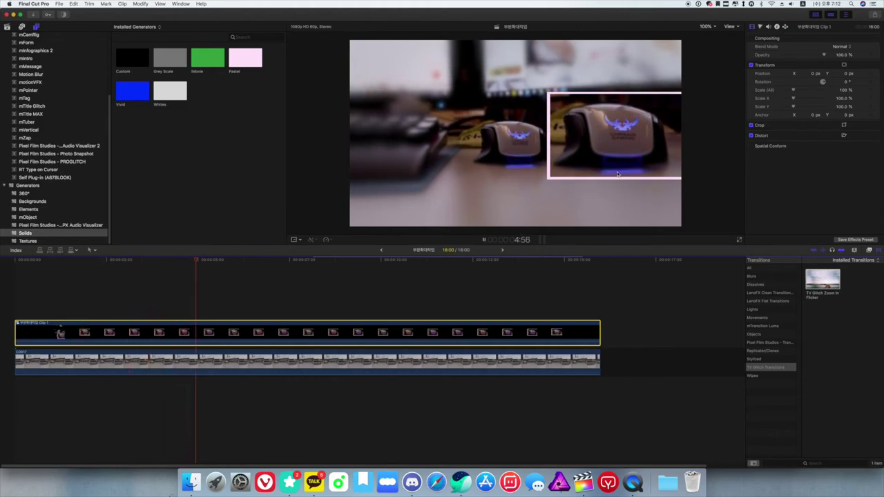
key(space)
drag(279, 258, 5, 262)
key(space)
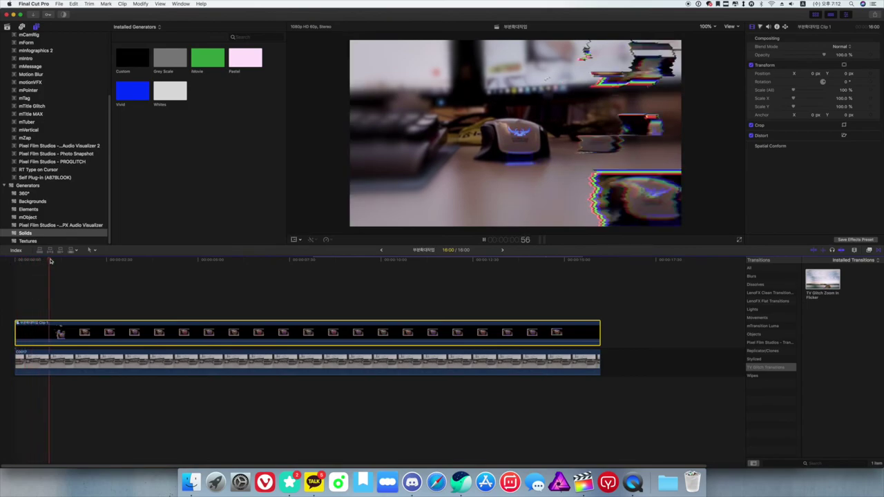
key(space)
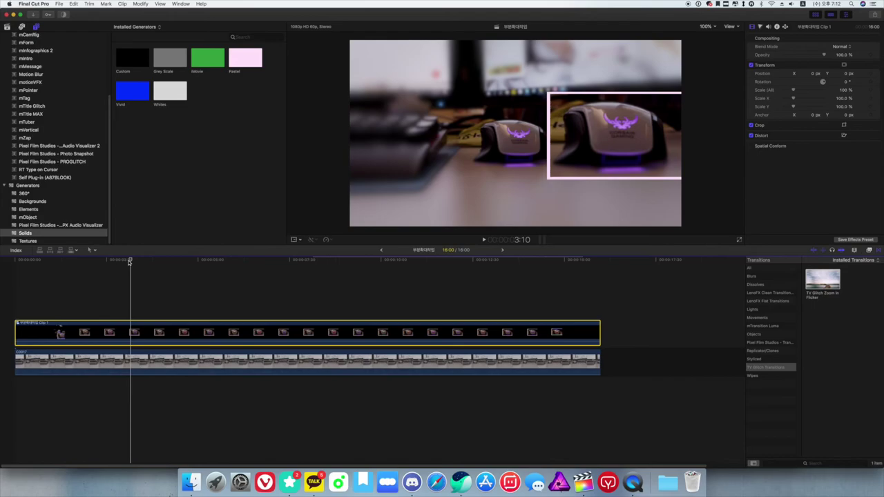